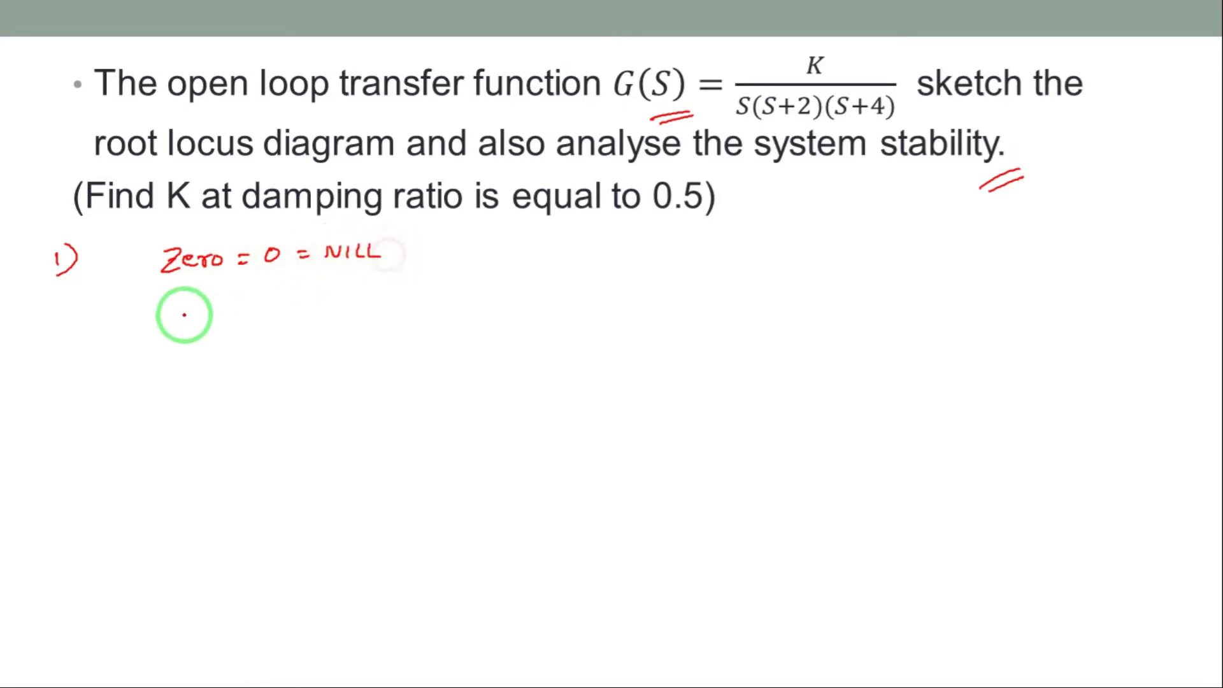
Begin writing 'Poles = 0,' below the zero line
mouse_move(177, 287)
left_mouse_down()
mouse_move(174, 316)
mouse_move(208, 293)
mouse_move(215, 306)
mouse_move(268, 305)
left_mouse_up()
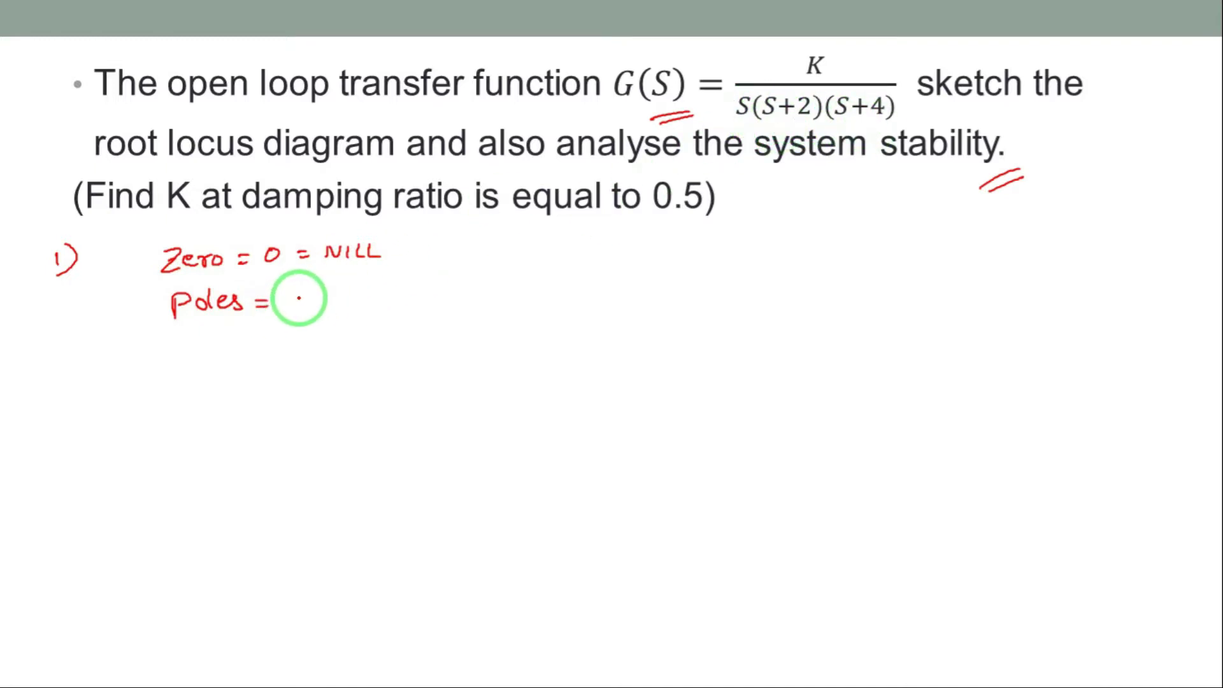
left_click_drag(302, 290, 321, 311)
mouse_move(534, 245)
left_mouse_down()
mouse_move(527, 257)
mouse_move(552, 249)
left_mouse_up()
Work out the side calculation S+2 = 0 ⇒ S = -2 beside the zero line
mouse_move(544, 258)
left_mouse_down()
mouse_move(579, 257)
mouse_move(553, 248)
mouse_move(551, 262)
left_mouse_up()
left_click(591, 253)
left_click_drag(593, 256, 647, 255)
left_click_drag(660, 245, 659, 260)
left_click(676, 249)
mouse_move(669, 246)
left_mouse_down()
mouse_move(663, 260)
mouse_move(680, 248)
left_mouse_up()
left_click_drag(671, 255, 710, 251)
left_click_drag(716, 246, 731, 253)
Add -2 to the poles list and erase the S+2 side working
left_click_drag(344, 294, 363, 293)
mouse_move(364, 290)
left_mouse_down()
mouse_move(383, 311)
mouse_move(418, 293)
mouse_move(435, 301)
left_mouse_up()
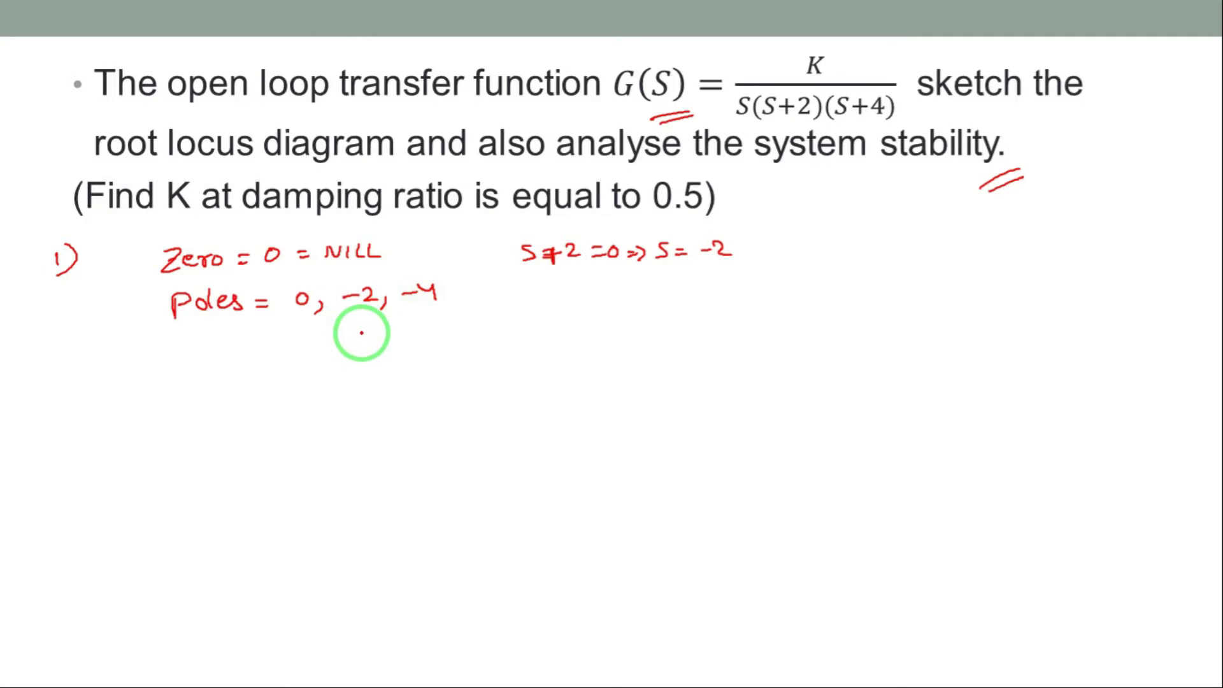
key("ctrl+z")
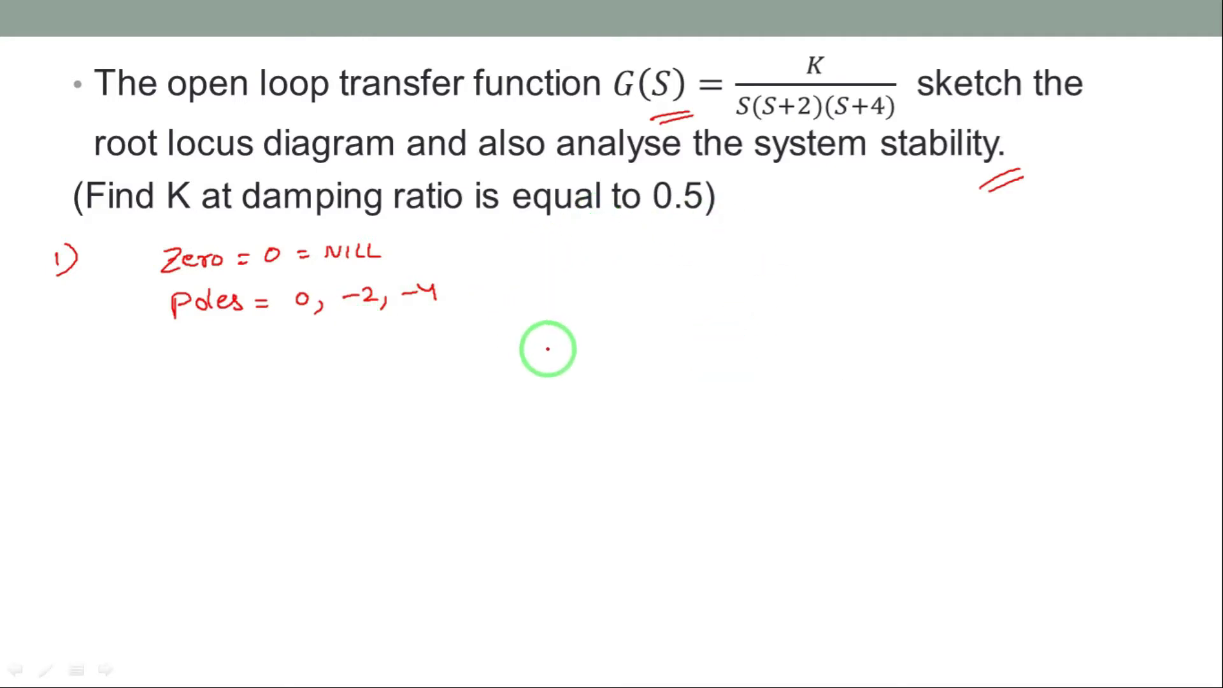
On the graph paper PDF, add an arrowhead to the real axis and label its ends Re and -Re
key("alt+Tab")
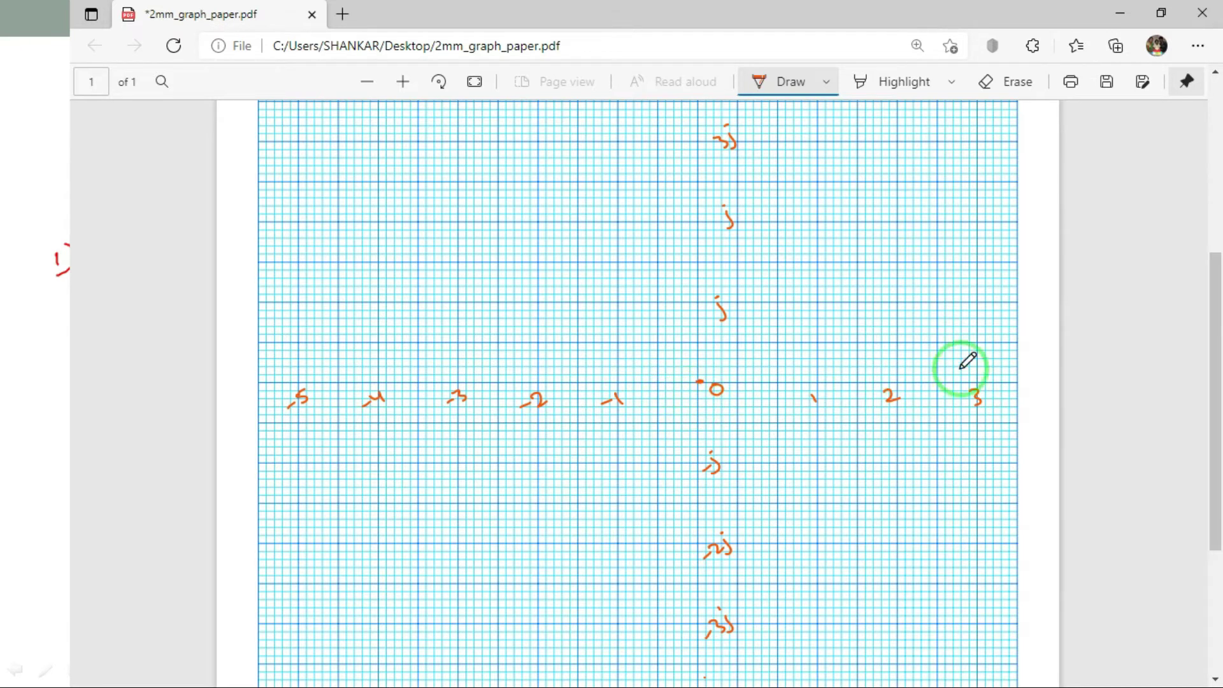
mouse_move(1002, 376)
left_mouse_down()
mouse_move(999, 395)
mouse_move(1054, 381)
left_mouse_up()
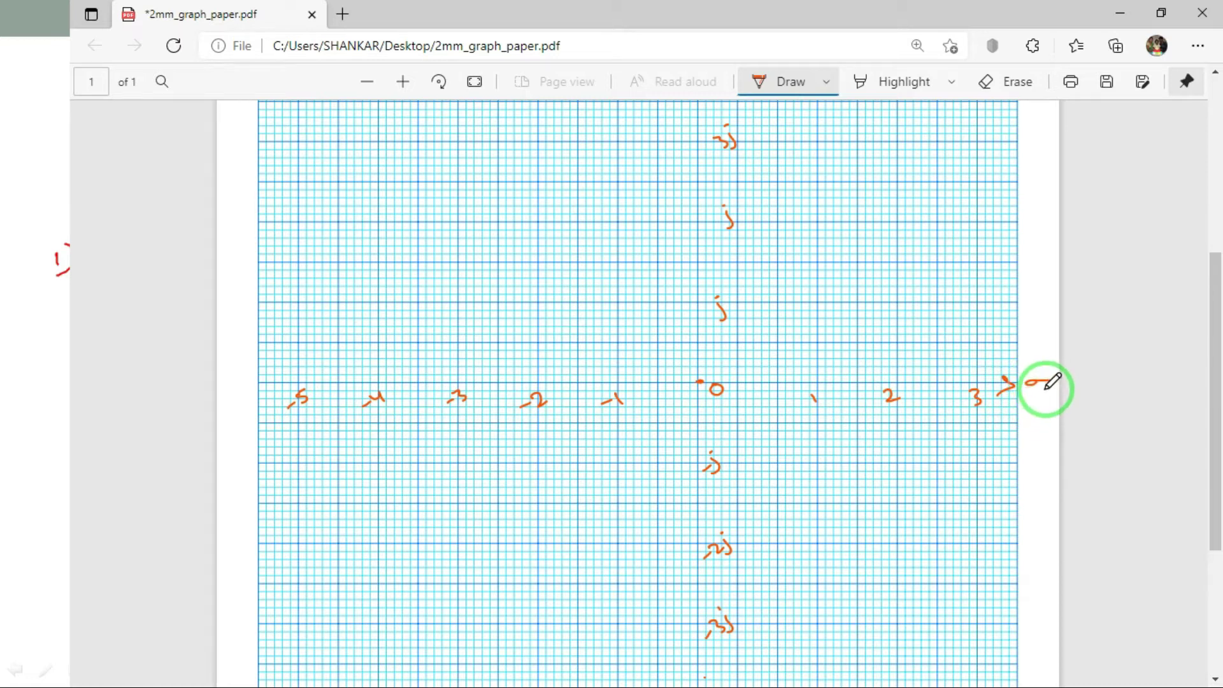
left_click_drag(1024, 417, 1051, 415)
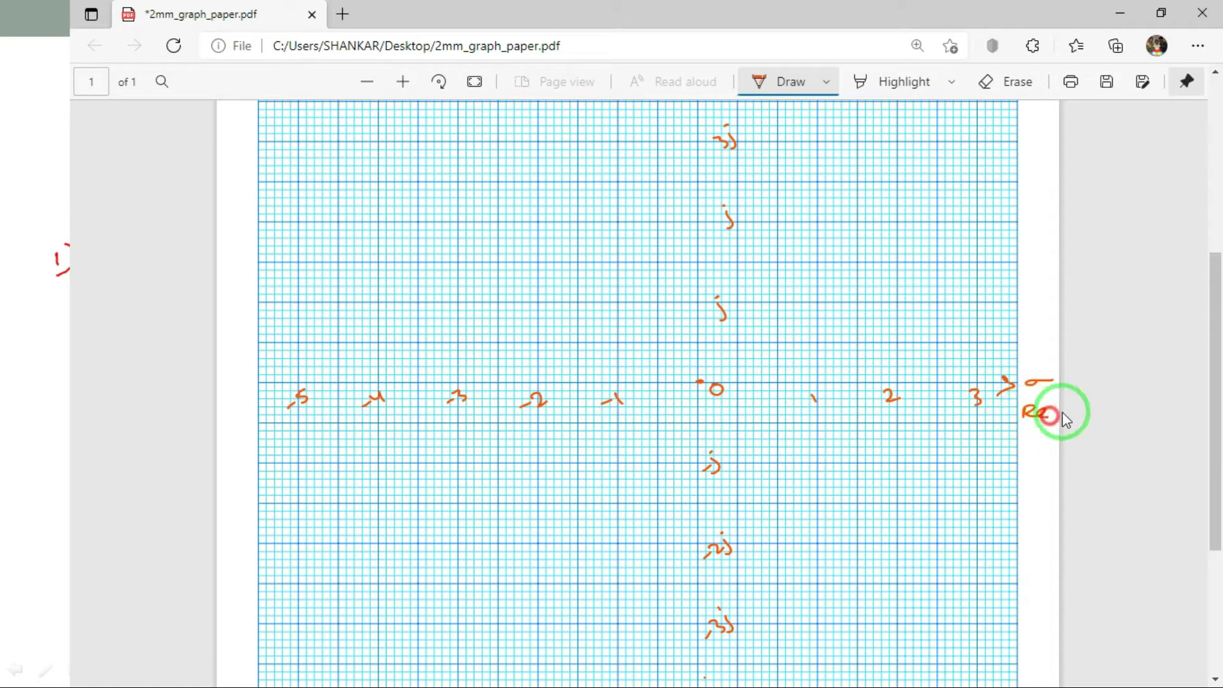
left_click_drag(237, 422, 267, 418)
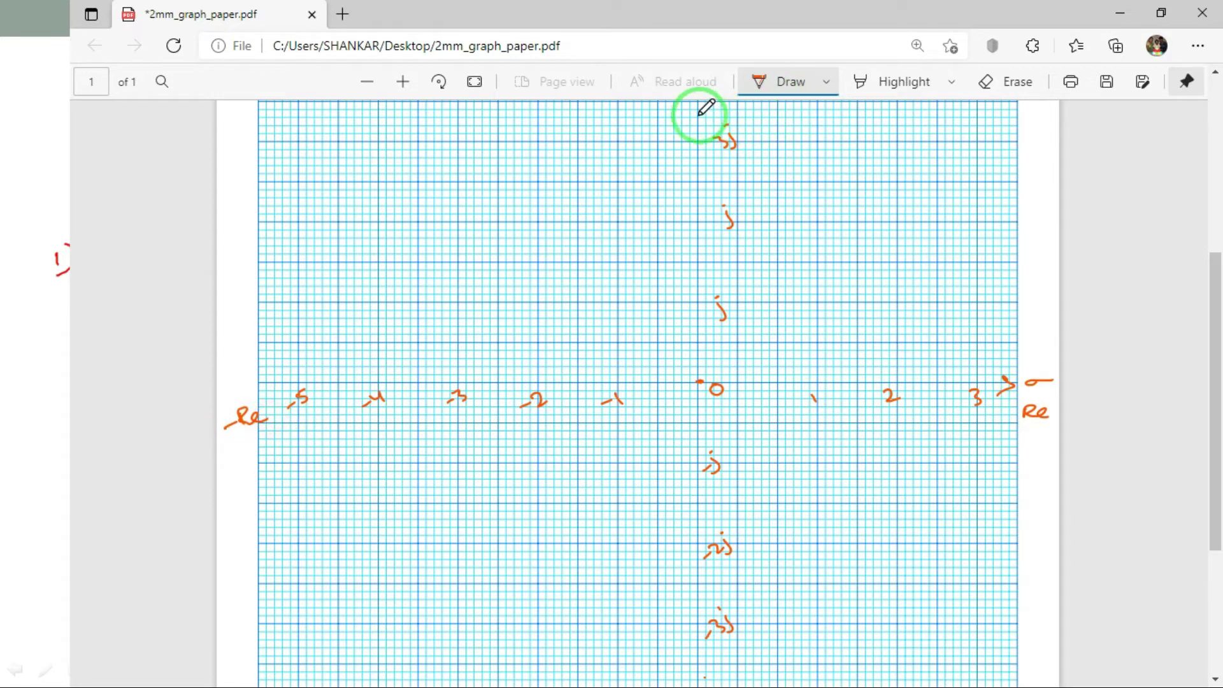
Zoom the graph paper, check the slide, then return to the PDF
scroll(710, 111, "up", 3)
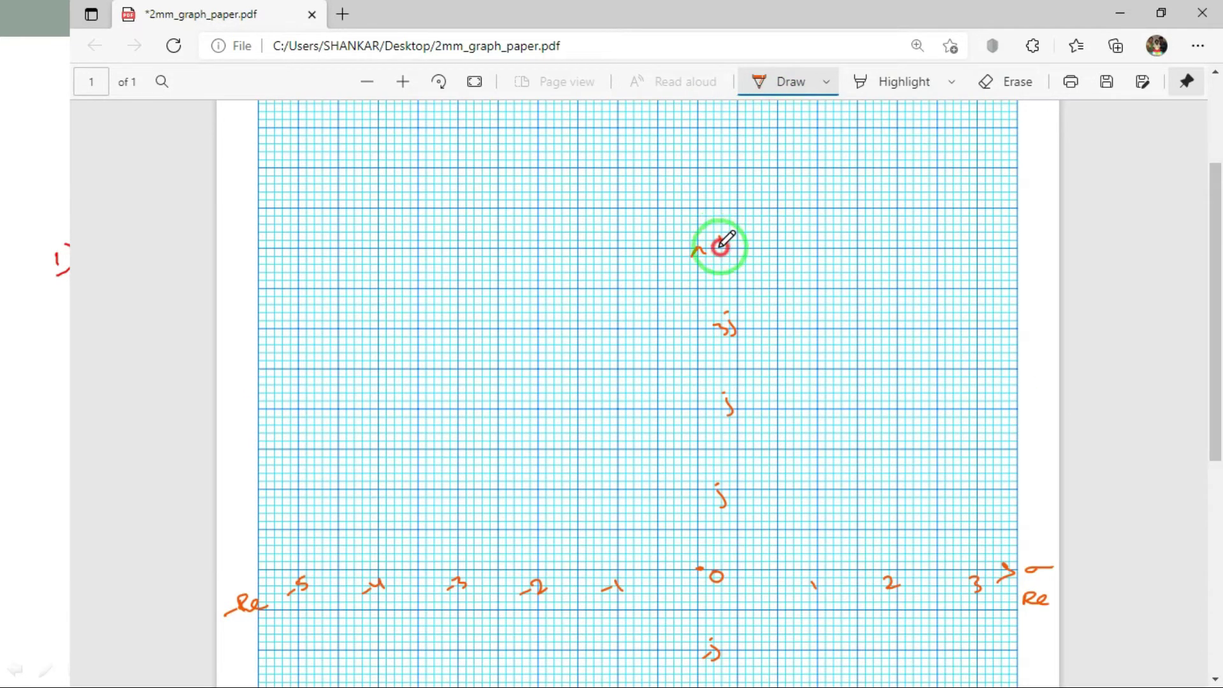
scroll(736, 235, "down", 4)
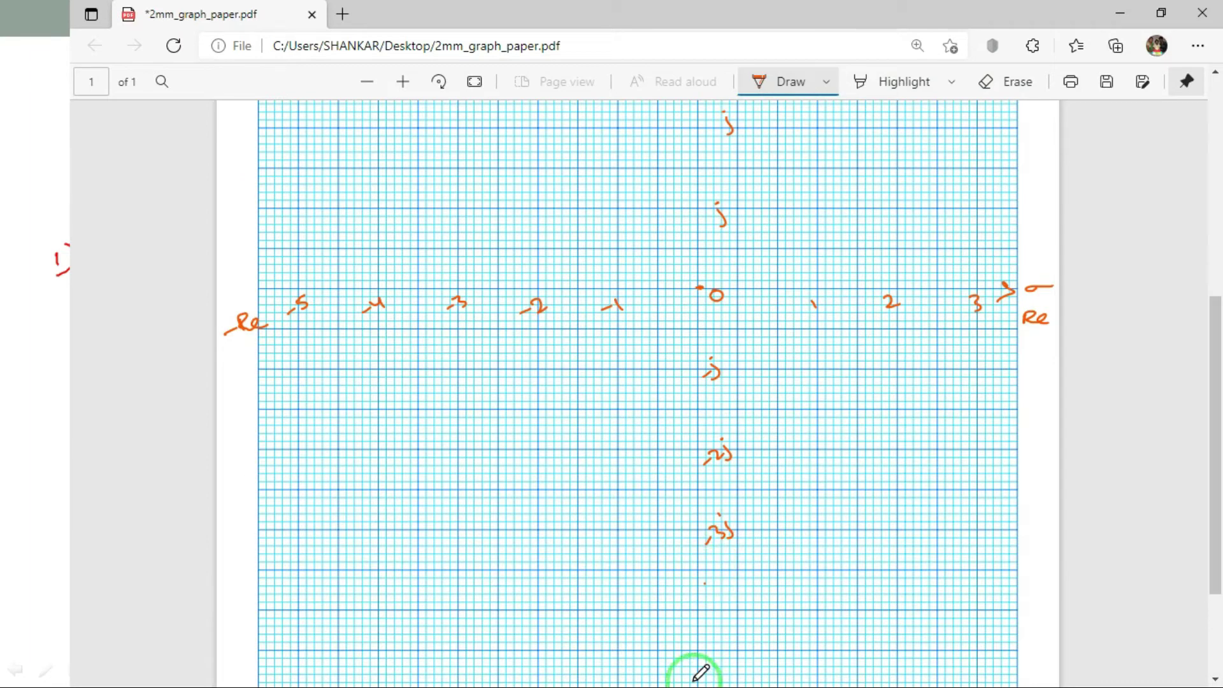
scroll(554, 376, "up", 2)
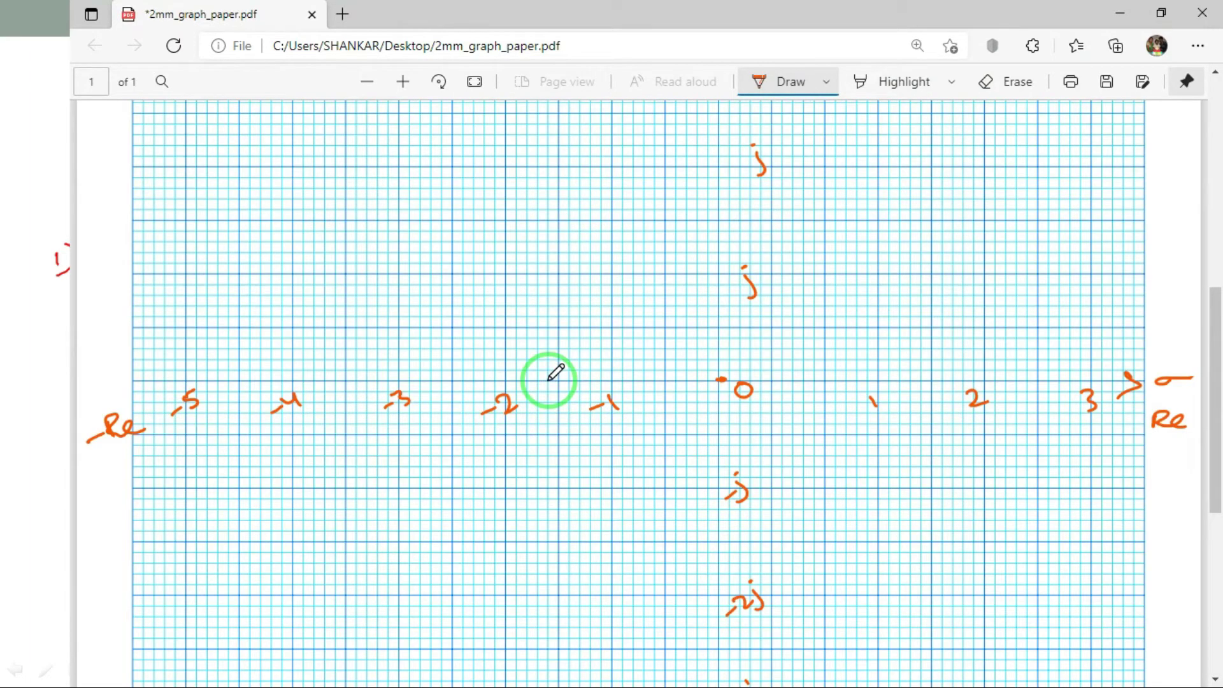
key("alt+Tab")
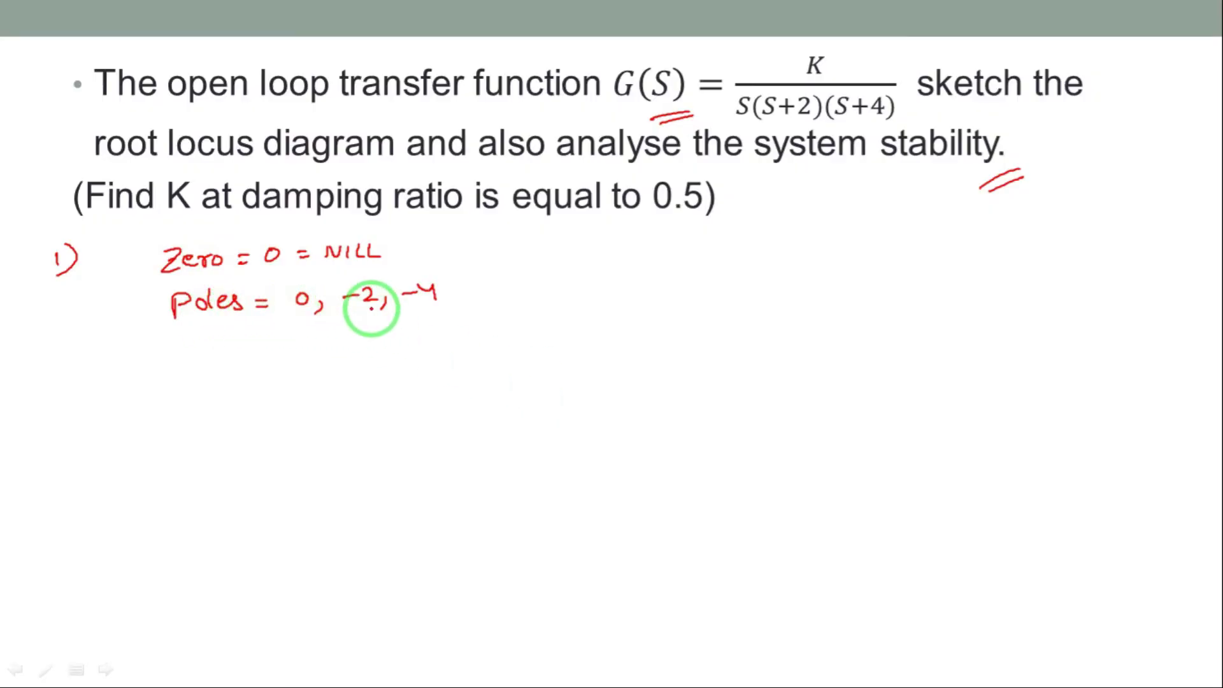
key("alt+Tab")
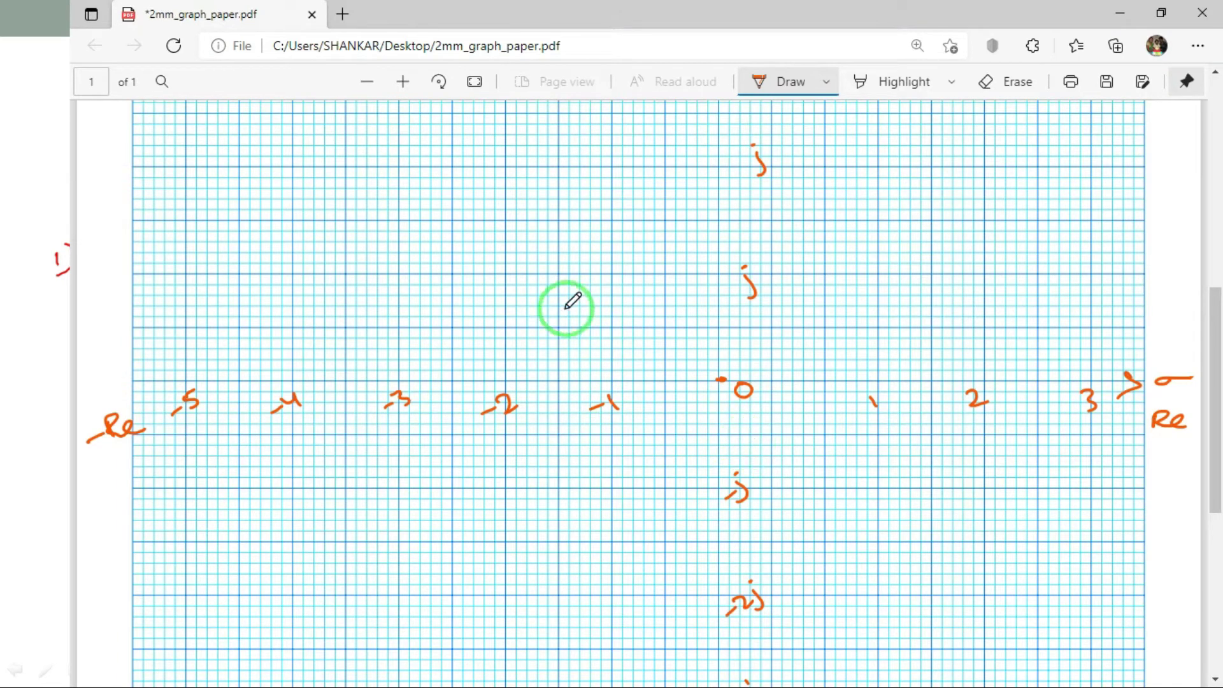
Mark the poles at 0, -2 and -4 on the real axis with blue X's
left_click_drag(712, 375, 730, 392)
left_click_drag(728, 375, 712, 394)
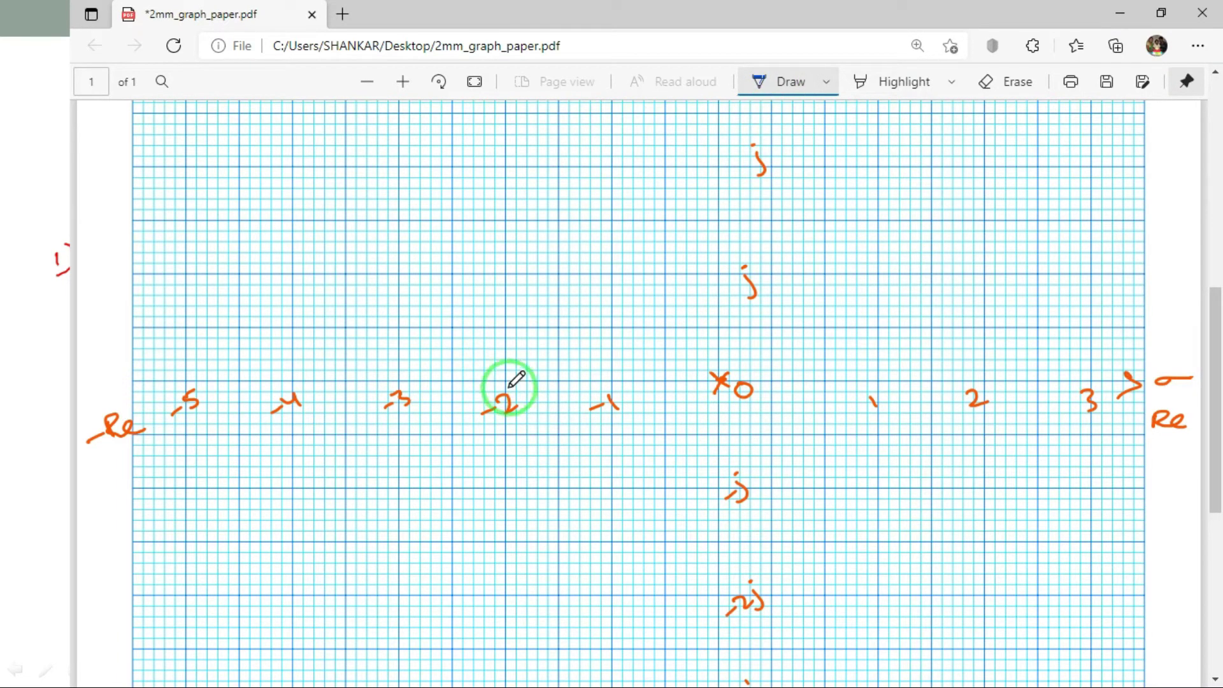
left_click_drag(499, 377, 501, 390)
mouse_move(712, 374)
left_mouse_down()
mouse_move(728, 390)
mouse_move(714, 392)
left_mouse_up()
left_click_drag(286, 377, 299, 388)
left_click_drag(299, 375, 287, 390)
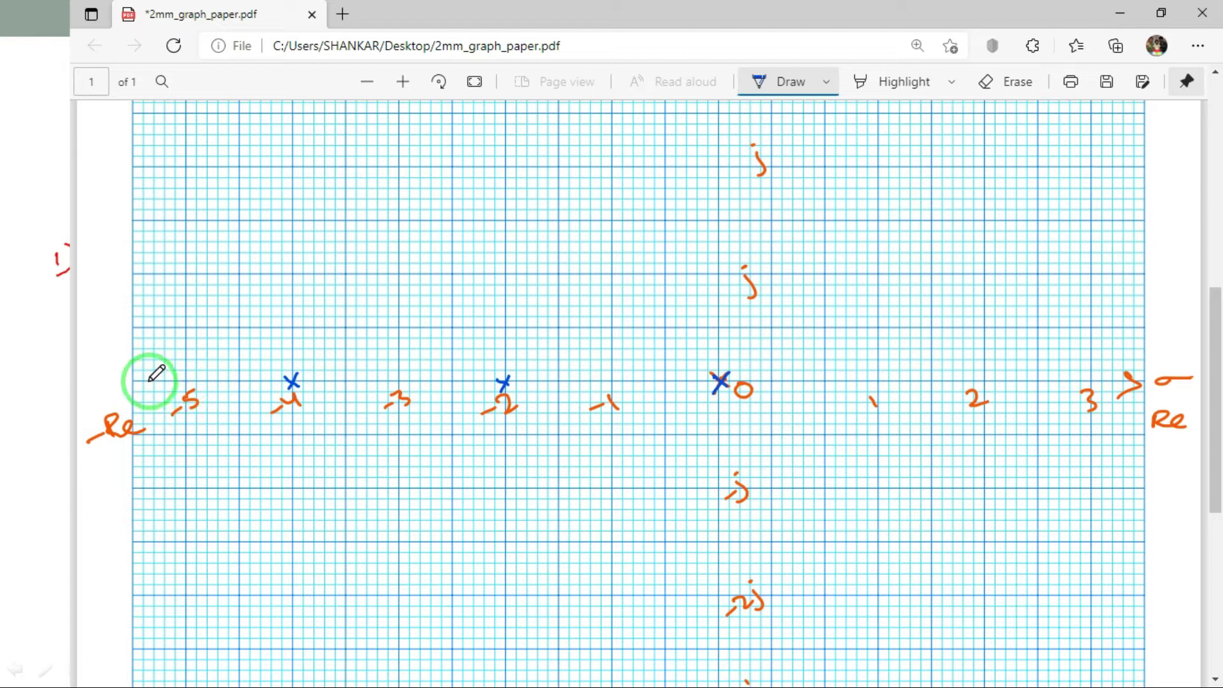
Draw the locus from -4 leftward with an arrowhead, and from -2 to the origin
left_click_drag(137, 375, 138, 390)
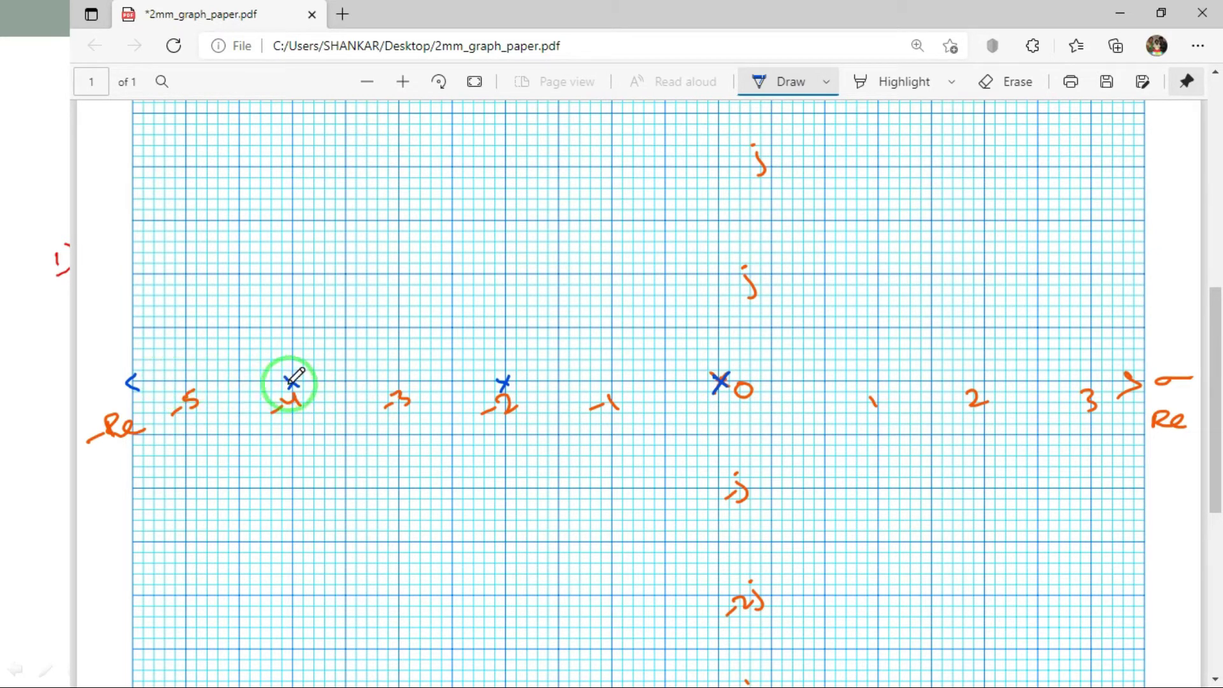
left_click_drag(130, 381, 292, 381)
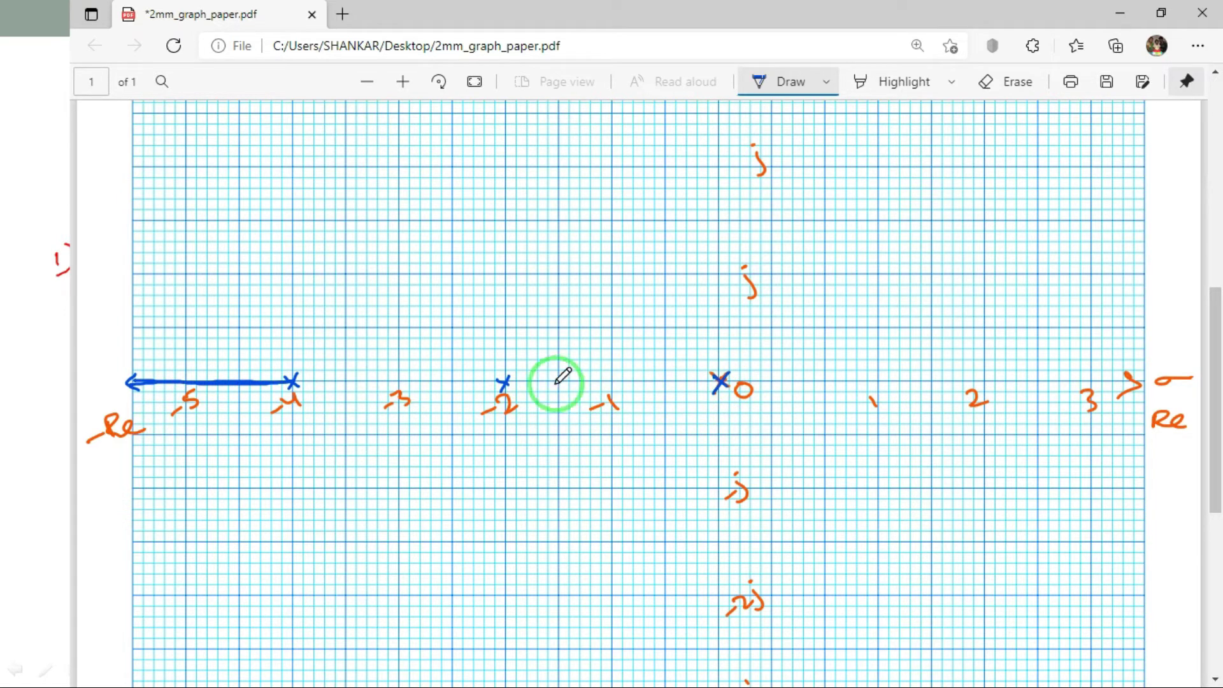
left_click_drag(511, 381, 714, 381)
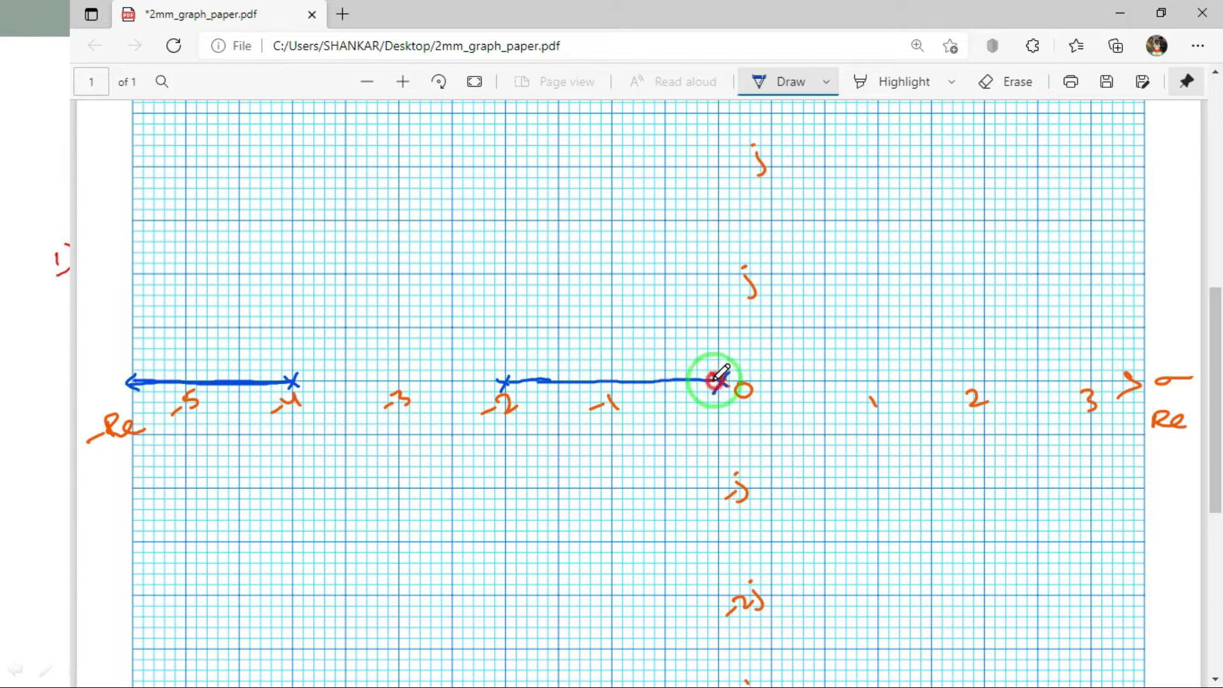
left_click_drag(513, 383, 604, 381)
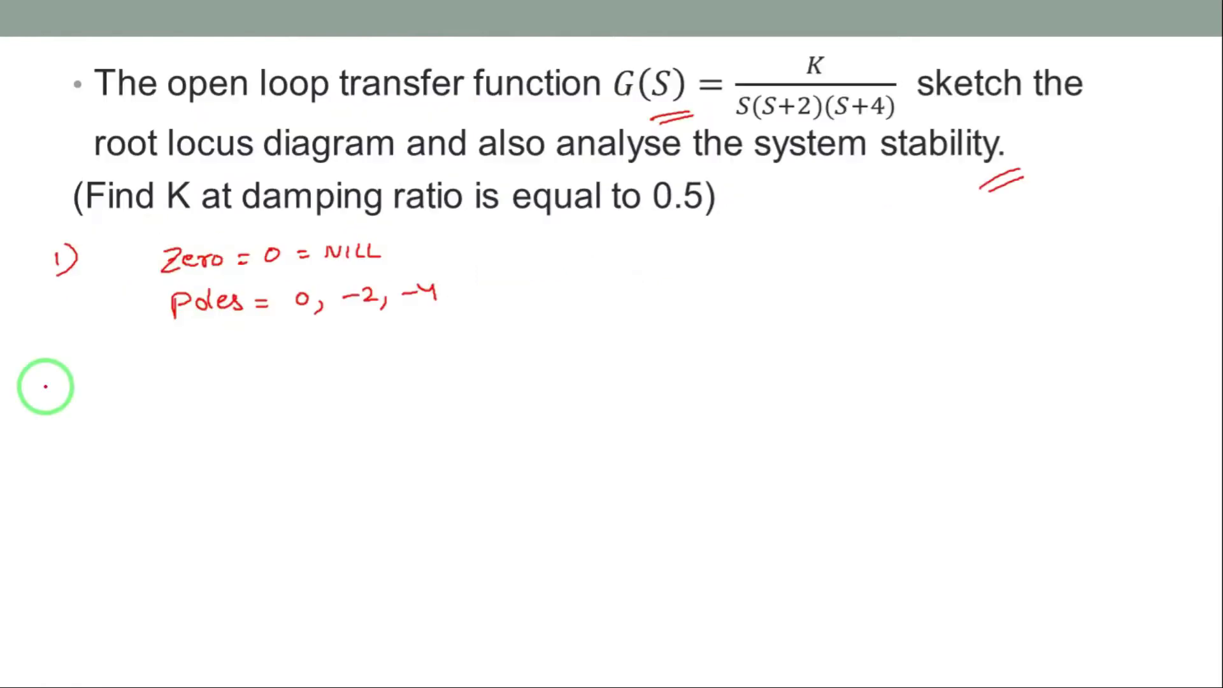
Number step 2) and write the asymptote angle formula θ = (2q±1)/|P−Z| ×180
left_click_drag(44, 385, 65, 394)
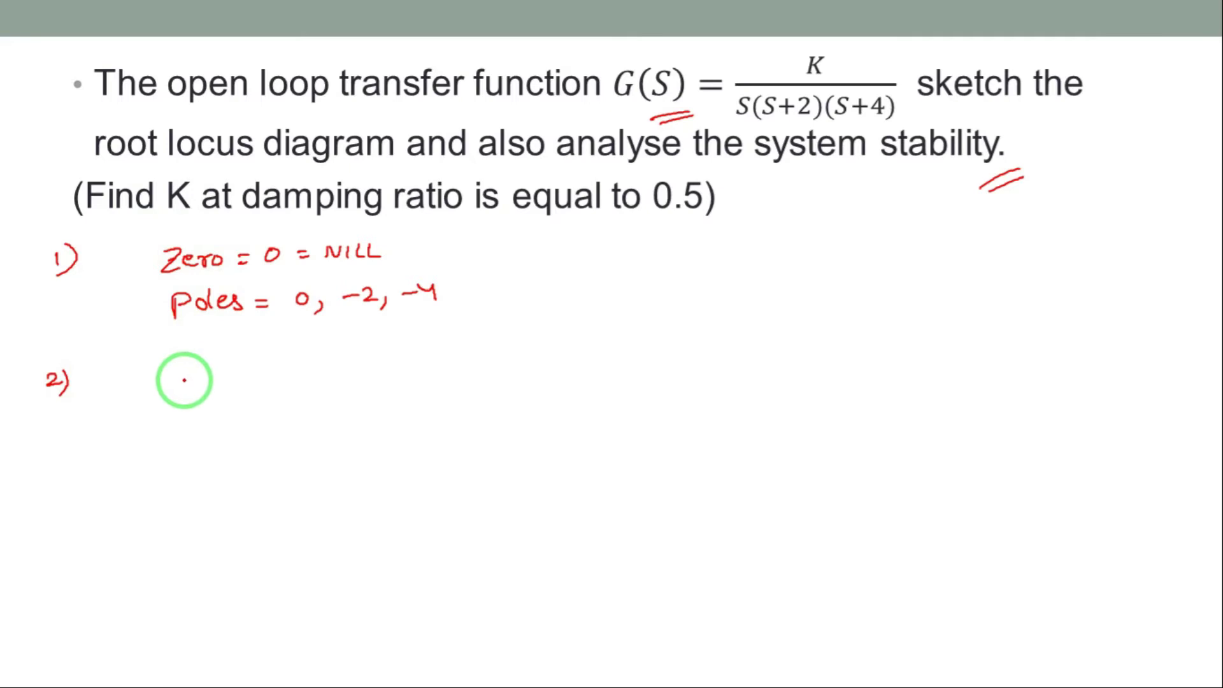
left_click_drag(151, 386, 227, 364)
left_click(186, 377)
left_click_drag(252, 376, 274, 368)
mouse_move(279, 365)
left_mouse_down()
mouse_move(290, 376)
mouse_move(367, 367)
left_mouse_up()
left_click_drag(355, 372, 413, 358)
left_click_drag(415, 347, 454, 353)
mouse_move(398, 370)
left_mouse_down()
mouse_move(453, 366)
mouse_move(411, 391)
mouse_move(453, 390)
mouse_move(500, 351)
mouse_move(580, 359)
mouse_move(638, 341)
left_mouse_up()
Add the q range 0, 1, 2, … up to |P−Z| after the ×180
mouse_move(624, 351)
left_mouse_down()
mouse_move(661, 341)
mouse_move(665, 352)
left_mouse_up()
left_click_drag(678, 333, 687, 352)
mouse_move(692, 336)
left_mouse_down()
mouse_move(705, 352)
mouse_move(755, 347)
left_mouse_up()
left_click(718, 339)
left_click(726, 339)
left_click(739, 342)
mouse_move(764, 350)
left_mouse_down()
mouse_move(765, 339)
mouse_move(813, 344)
left_mouse_up()
left_click(785, 342)
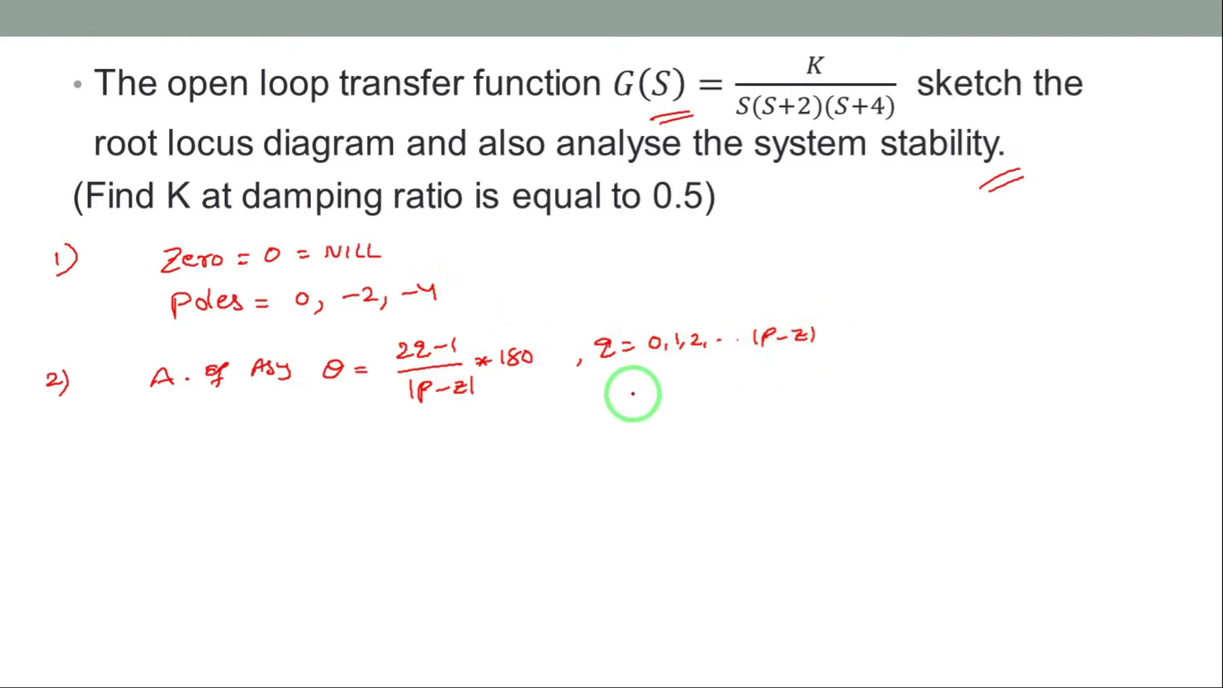
Write q = 3−0 = 3, list q = 0, 1, 2, and begin θ1 for q = 0
mouse_move(610, 384)
left_mouse_down()
mouse_move(628, 400)
mouse_move(645, 385)
left_mouse_up()
left_click_drag(635, 395, 741, 383)
left_click(689, 390)
left_click_drag(730, 391, 760, 391)
left_click(752, 389)
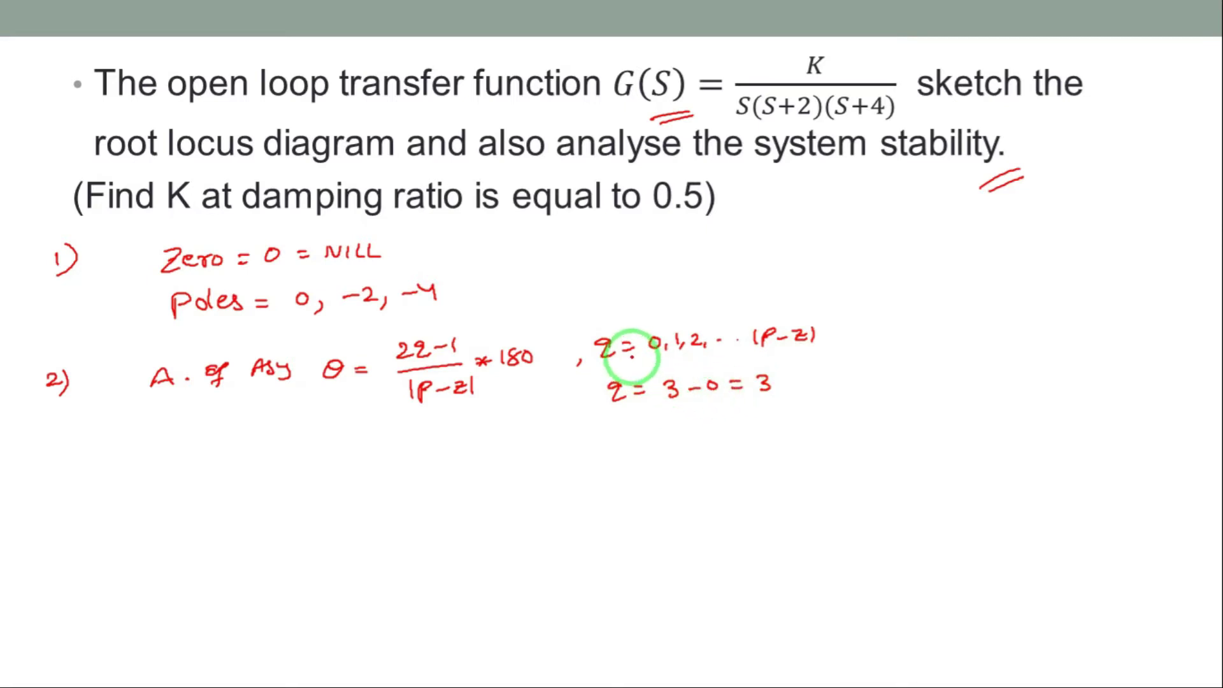
left_click_drag(619, 423, 714, 432)
mouse_move(108, 437)
left_mouse_down()
mouse_move(212, 448)
mouse_move(287, 430)
left_mouse_up()
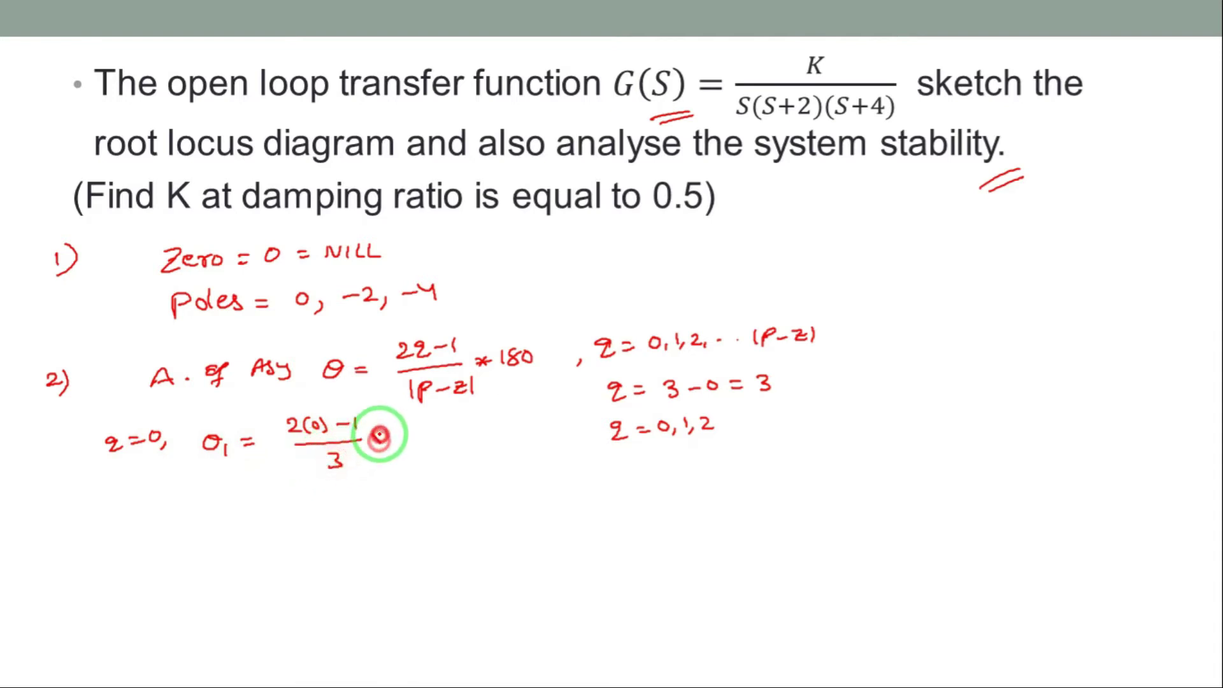
Correct the formula to 2q+1 and work out θ1 = (2(0)+1)/3 ×180 = 60°
left_click_drag(374, 434, 383, 445)
left_click_drag(389, 432, 390, 446)
left_click_drag(402, 434, 401, 444)
left_click_drag(416, 433, 415, 443)
left_click_drag(426, 436, 438, 436)
left_click_drag(425, 443, 439, 442)
left_click_drag(438, 340, 439, 355)
left_click_drag(344, 419, 344, 428)
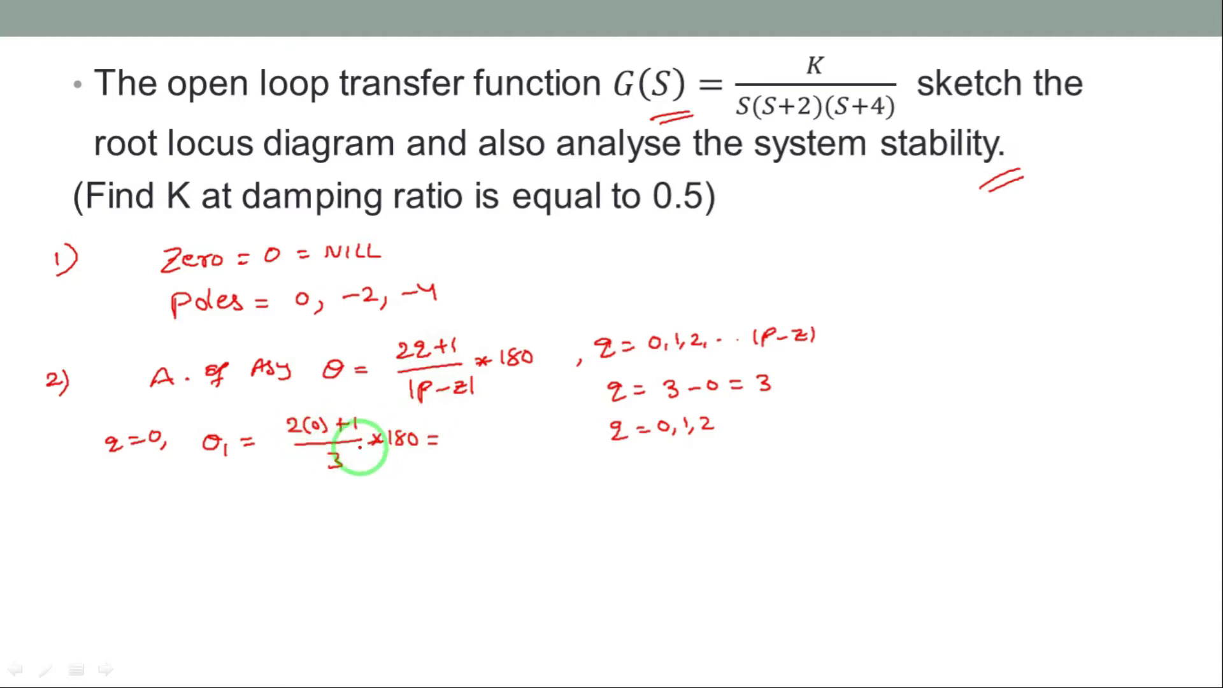
left_click_drag(324, 465, 415, 428)
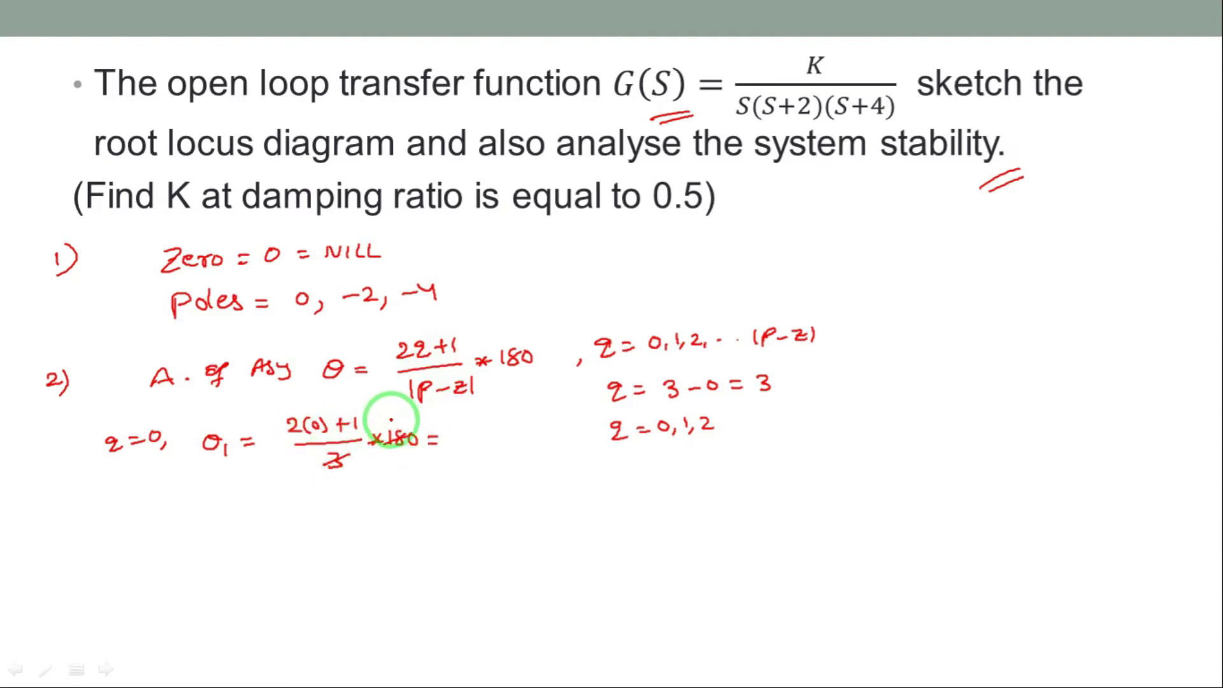
left_click_drag(399, 413, 396, 422)
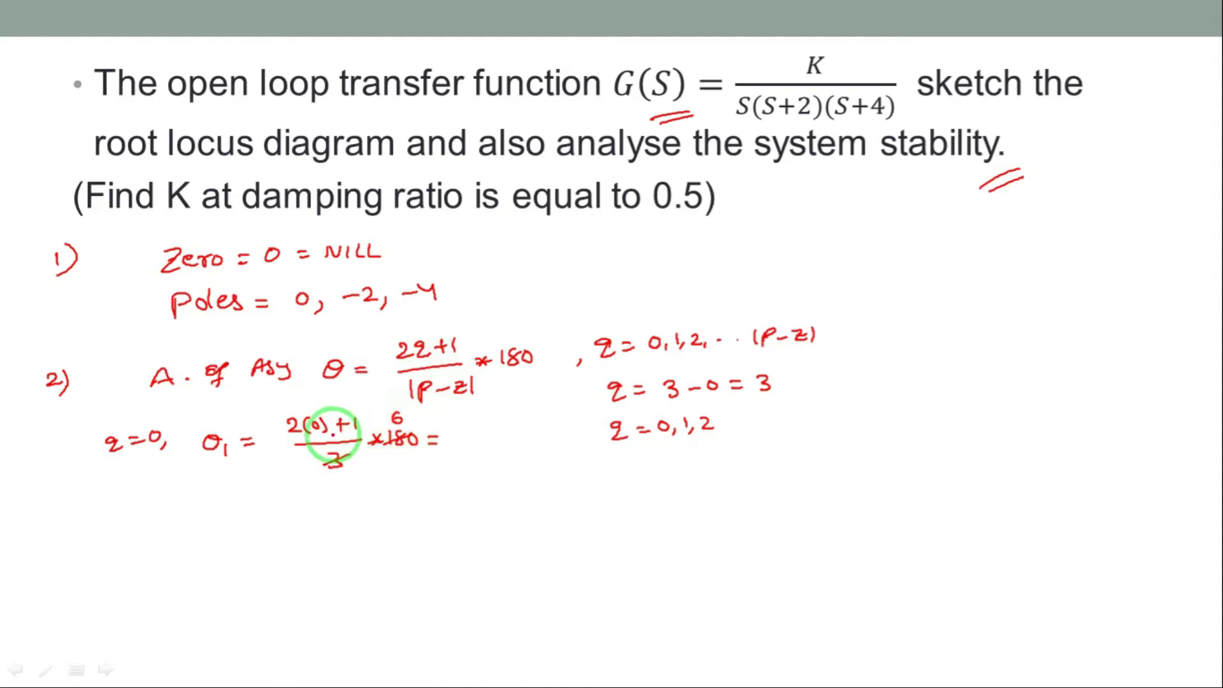
left_click_drag(464, 426, 482, 421)
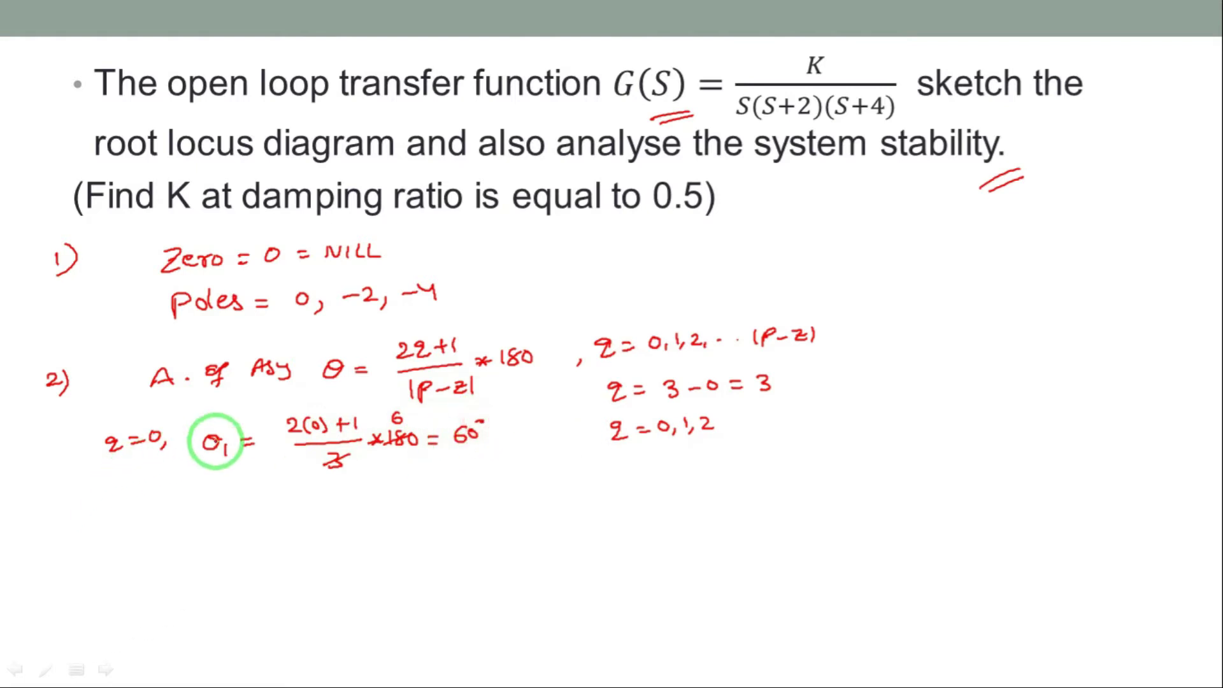
Work out θ2 = 180° and θ3 = −60°, tick all three, and start 'Centroid =' beside a divider
mouse_move(121, 493)
left_mouse_down()
mouse_move(255, 497)
mouse_move(320, 484)
mouse_move(365, 505)
mouse_move(348, 524)
mouse_move(421, 496)
mouse_move(460, 499)
mouse_move(473, 482)
mouse_move(478, 514)
mouse_move(514, 489)
mouse_move(524, 499)
mouse_move(617, 492)
left_mouse_up()
mouse_move(142, 576)
left_mouse_down()
mouse_move(172, 567)
mouse_move(260, 594)
mouse_move(332, 556)
mouse_move(394, 560)
mouse_move(376, 596)
mouse_move(507, 554)
mouse_move(521, 576)
mouse_move(564, 560)
mouse_move(548, 576)
mouse_move(506, 587)
mouse_move(547, 575)
mouse_move(556, 543)
mouse_move(588, 562)
mouse_move(585, 550)
mouse_move(660, 560)
mouse_move(727, 527)
left_mouse_up()
left_click_drag(500, 425, 533, 415)
left_click_drag(636, 490, 663, 475)
mouse_move(741, 550)
left_mouse_down()
mouse_move(746, 558)
mouse_move(763, 543)
left_mouse_up()
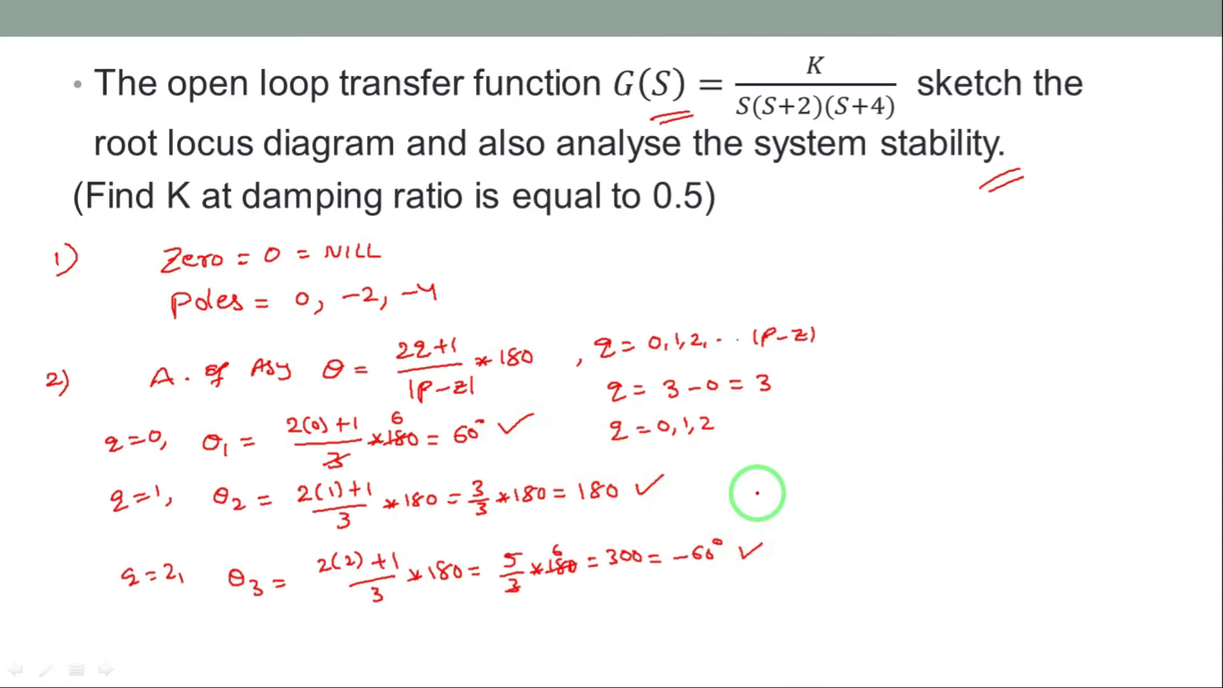
left_click_drag(812, 378, 813, 587)
left_click_drag(845, 383, 958, 380)
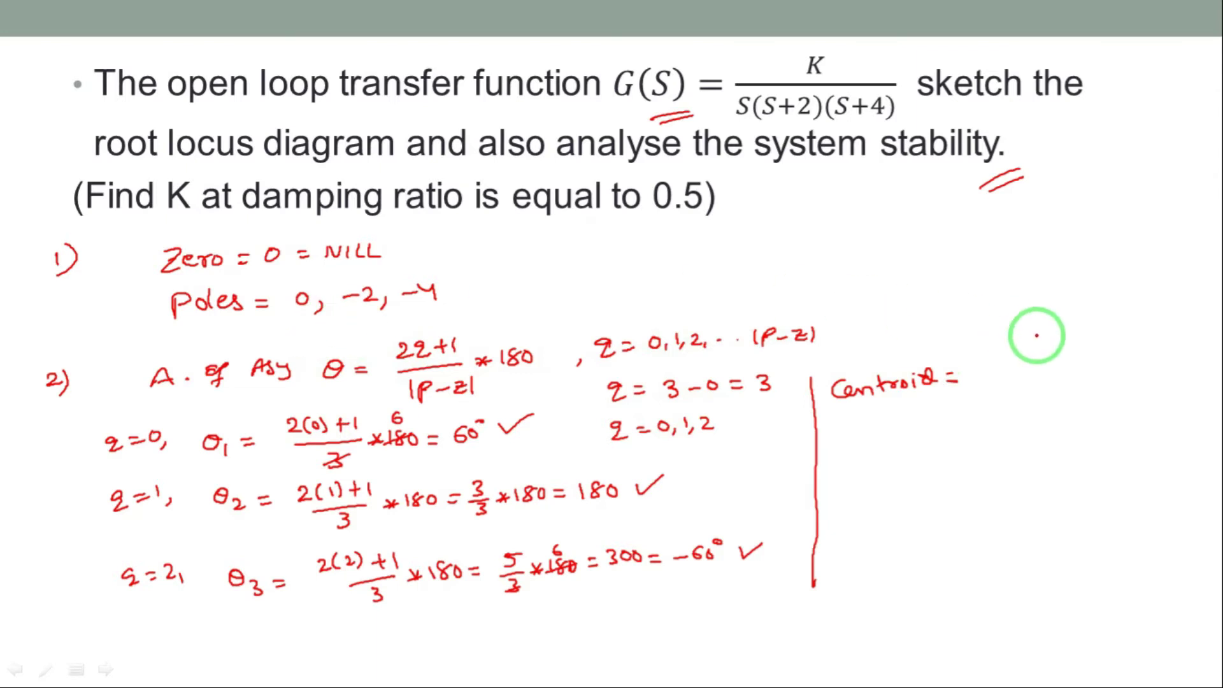
Ink the centroid formula (0+(−2)+(−4)−0)/|P−Z| with denominator 3−0 = 3
left_click_drag(967, 349, 1142, 327)
left_click_drag(984, 371, 1115, 349)
mouse_move(1013, 381)
left_mouse_down()
mouse_move(1026, 393)
mouse_move(1078, 386)
mouse_move(1040, 409)
mouse_move(1087, 391)
mouse_move(1104, 390)
mouse_move(1101, 400)
left_mouse_up()
left_click_drag(1105, 391, 1109, 396)
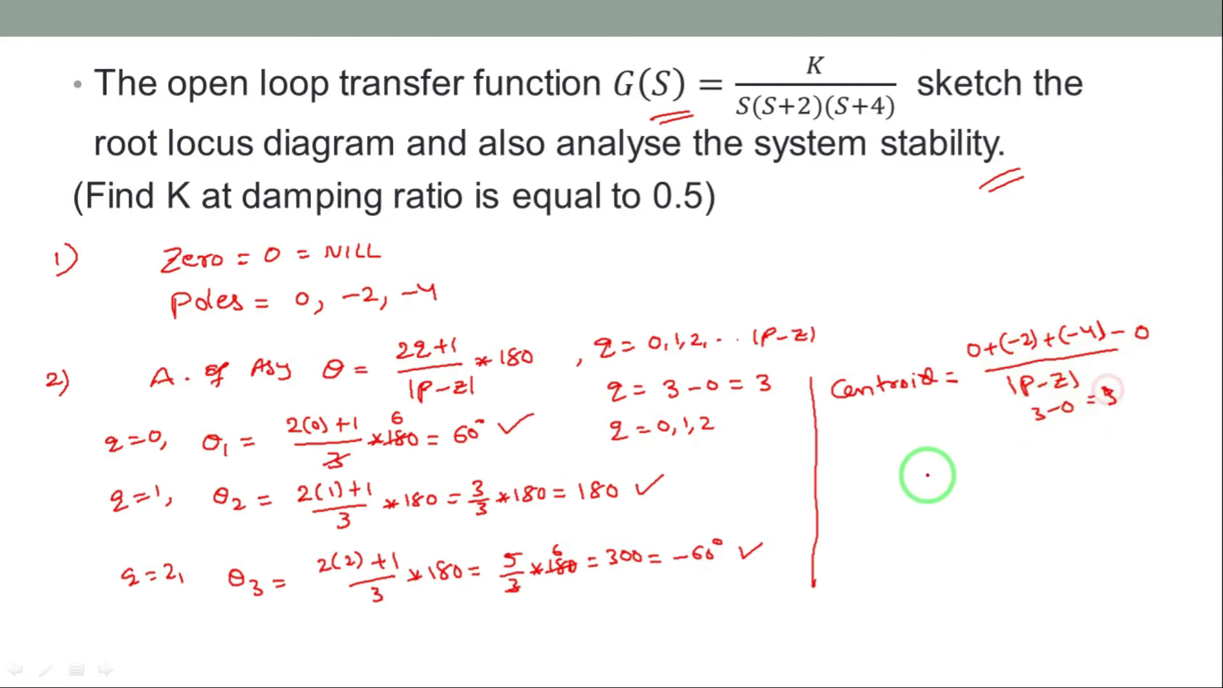
Reduce the centroid to −6/3 = −2 and return to the graph paper PDF
left_click_drag(919, 504, 935, 502)
left_click_drag(920, 512, 935, 511)
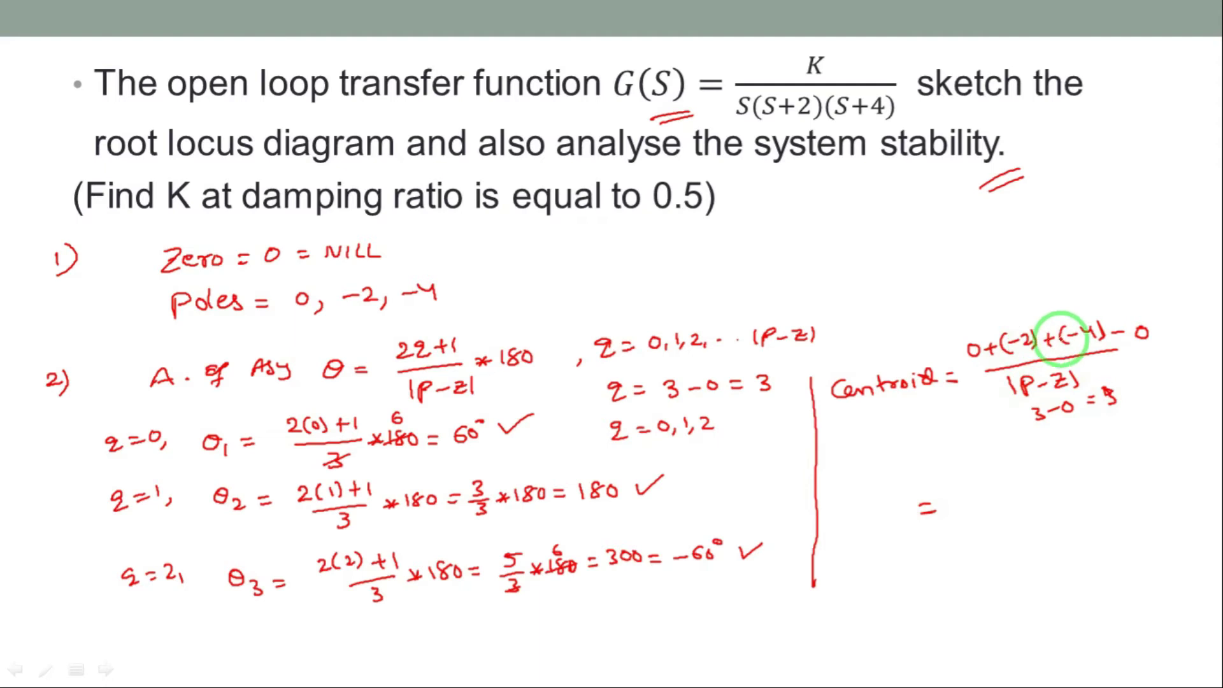
left_click_drag(961, 486, 1015, 496)
mouse_move(998, 503)
left_mouse_down()
mouse_move(1026, 485)
mouse_move(1083, 483)
mouse_move(1075, 505)
left_mouse_up()
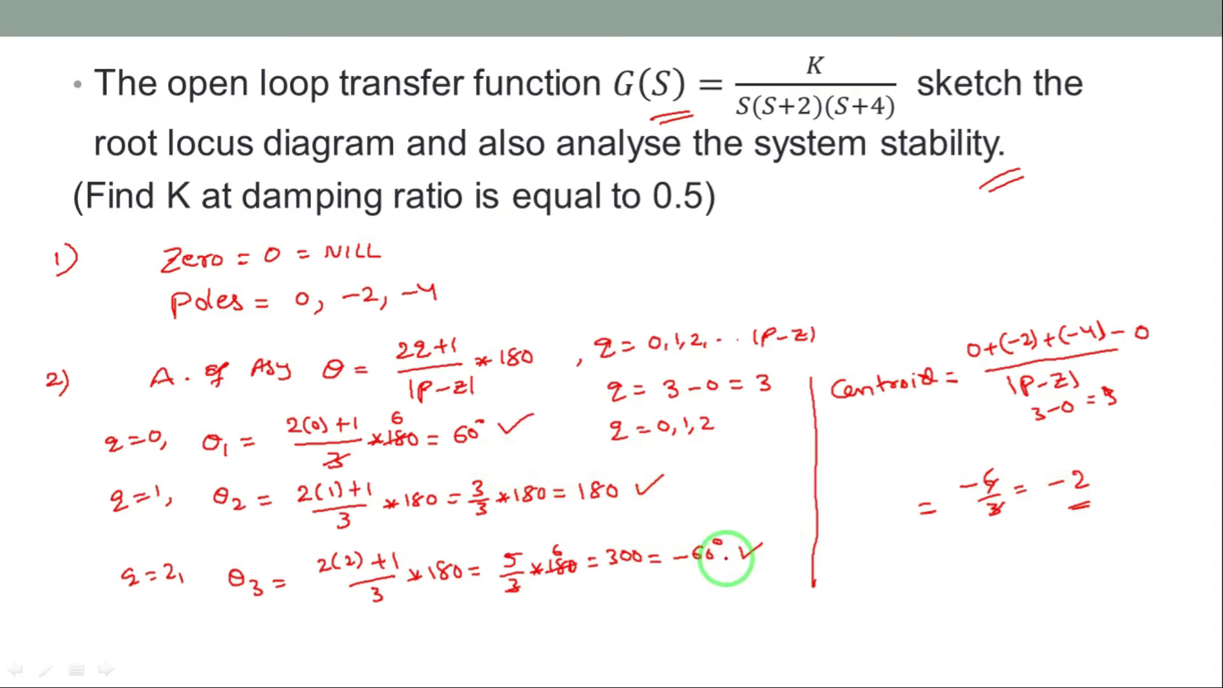
key("alt+Tab")
key("alt+Tab")
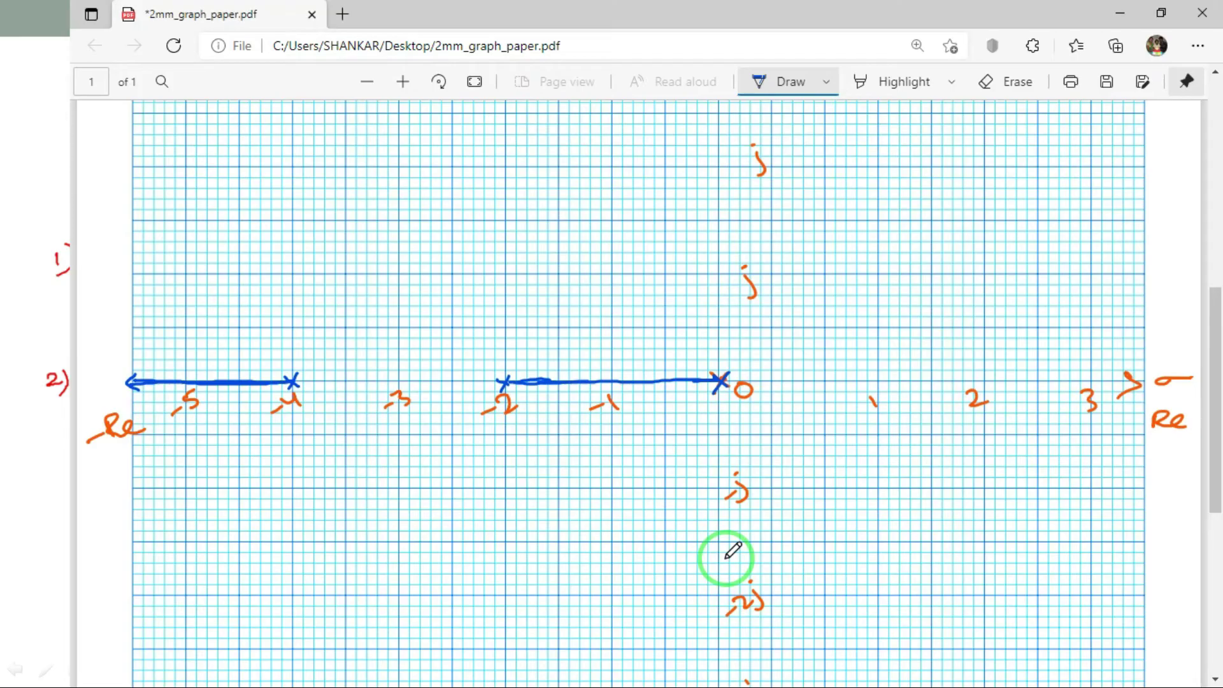